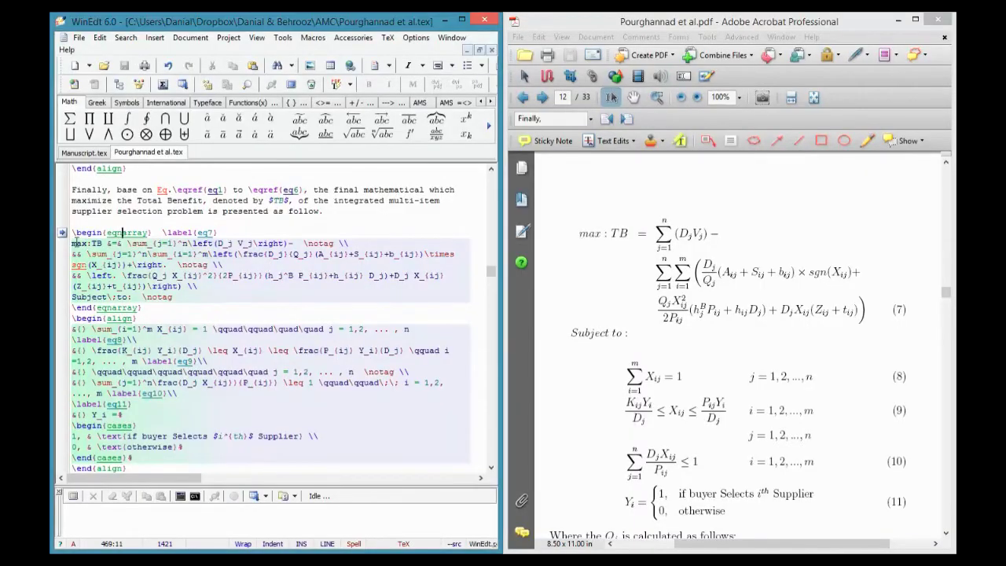
- Highlight the LaTeX source of the max:TB objective function and the matching rendered equation (7) in the PDF
left_click_drag(72, 244, 174, 297)
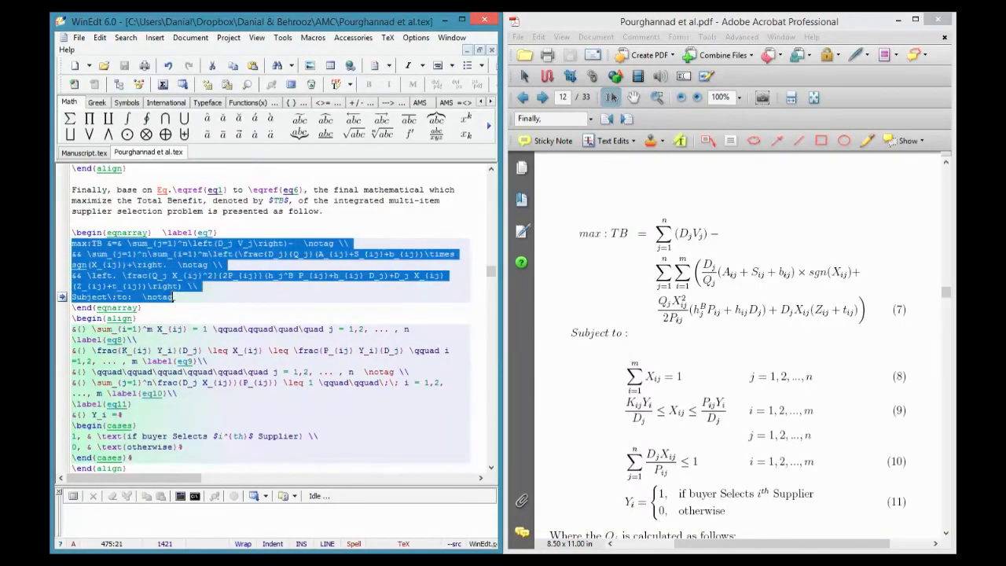
left_click_drag(581, 233, 862, 314)
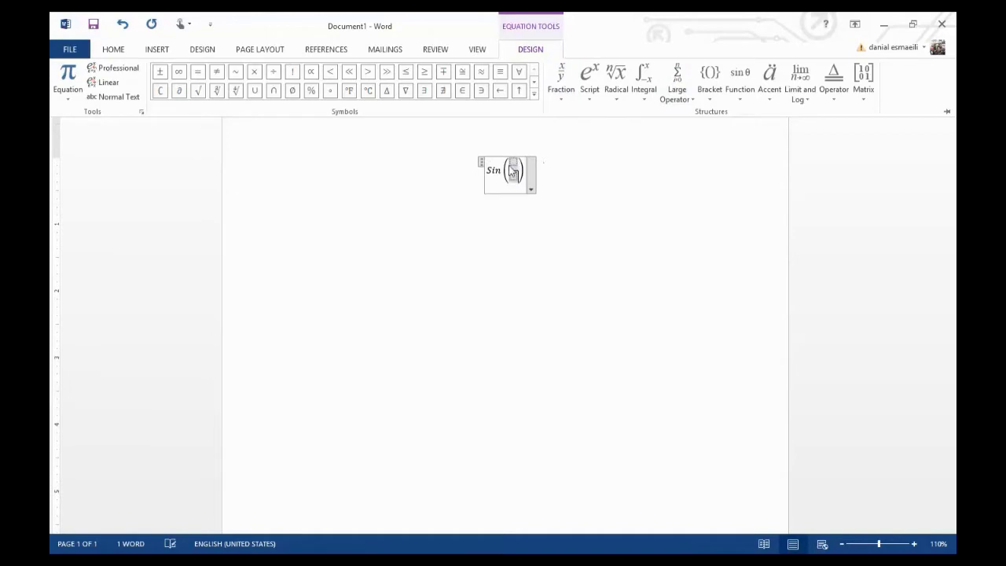
- In the Word equation, fill the fraction inside the Sin brackets with x over 2
key("ctrl+F1")
type("x")
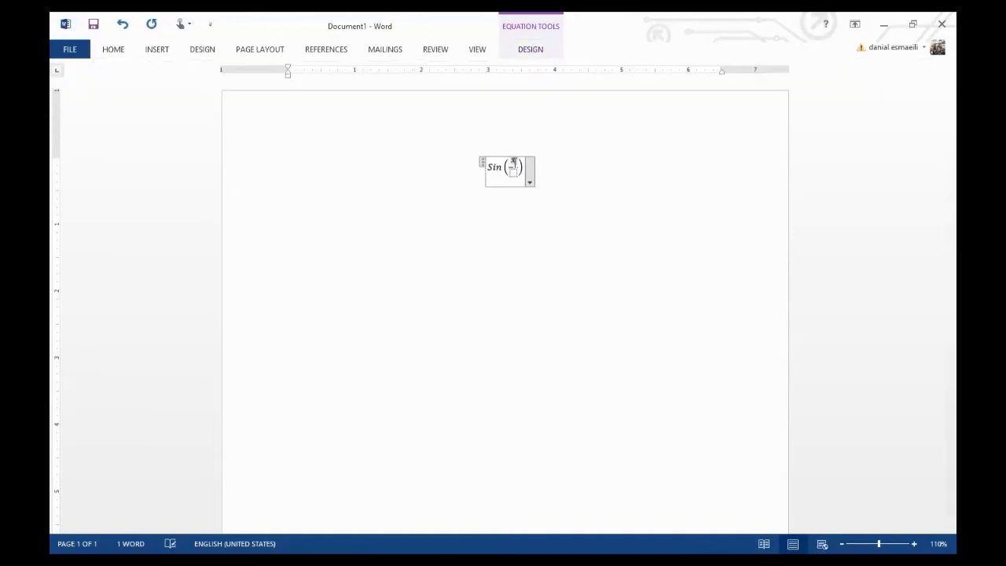
key("Down")
type("2")
- Add a superscript 2 to the bracketed x/2 term and append +Cos to the equation
left_click(530, 49)
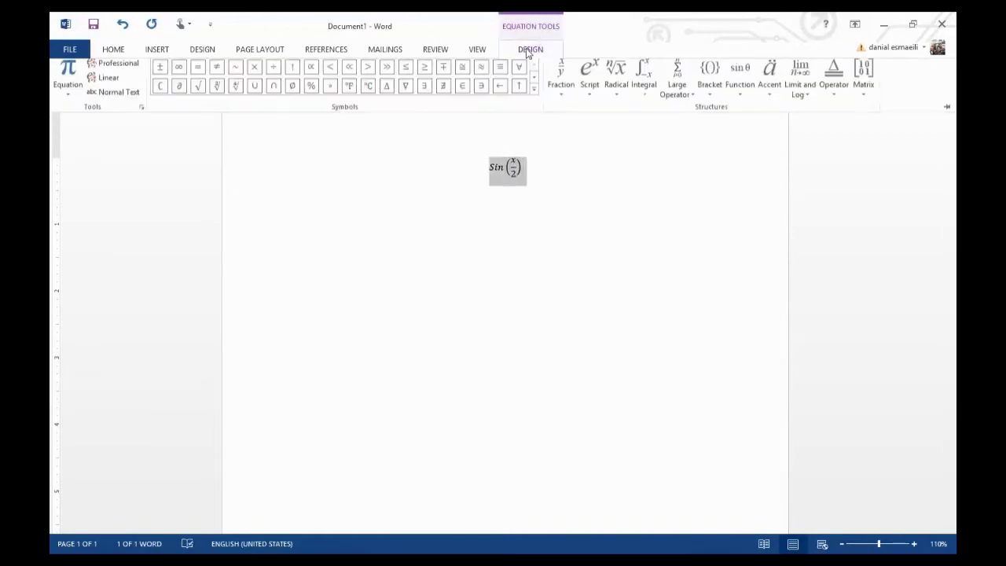
left_click(589, 79)
left_click(601, 148)
type("2")
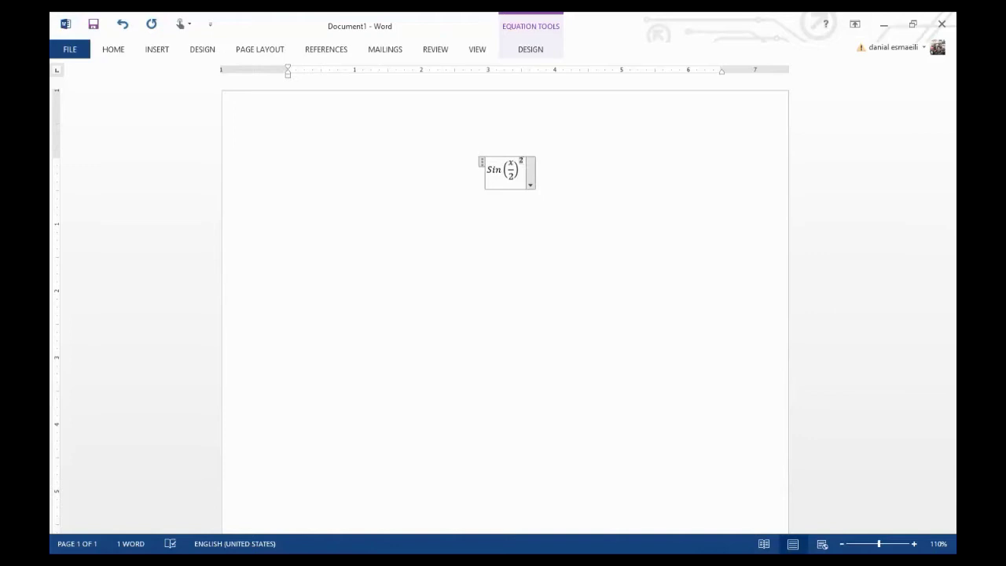
key("Right")
type("+Cos")
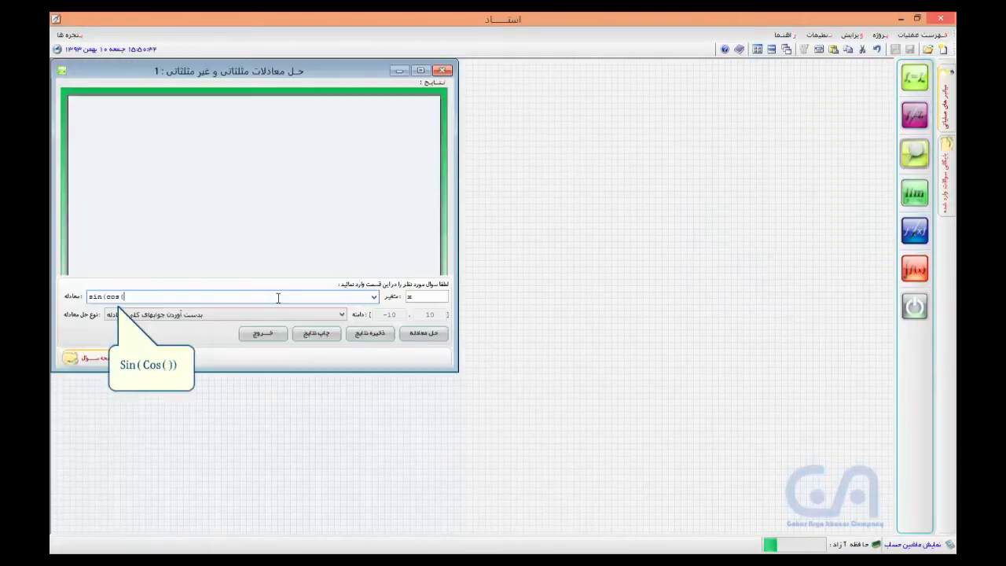
- In Ostad, complete the equation as sin(cos(x))+cos(sin(x))=0, solve it and review the solution in the enlarged window
type("x))+co")
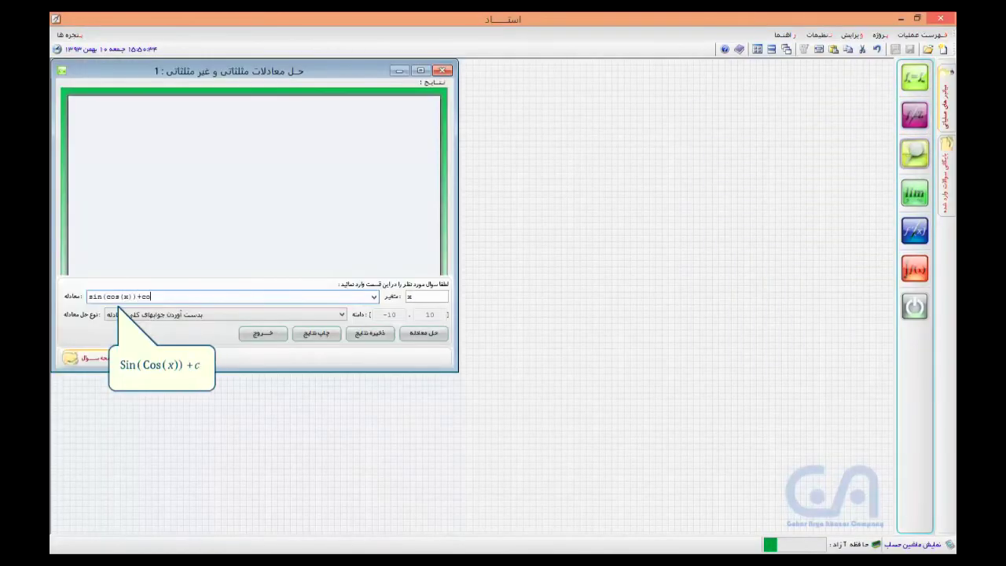
type("s(sin(x))=")
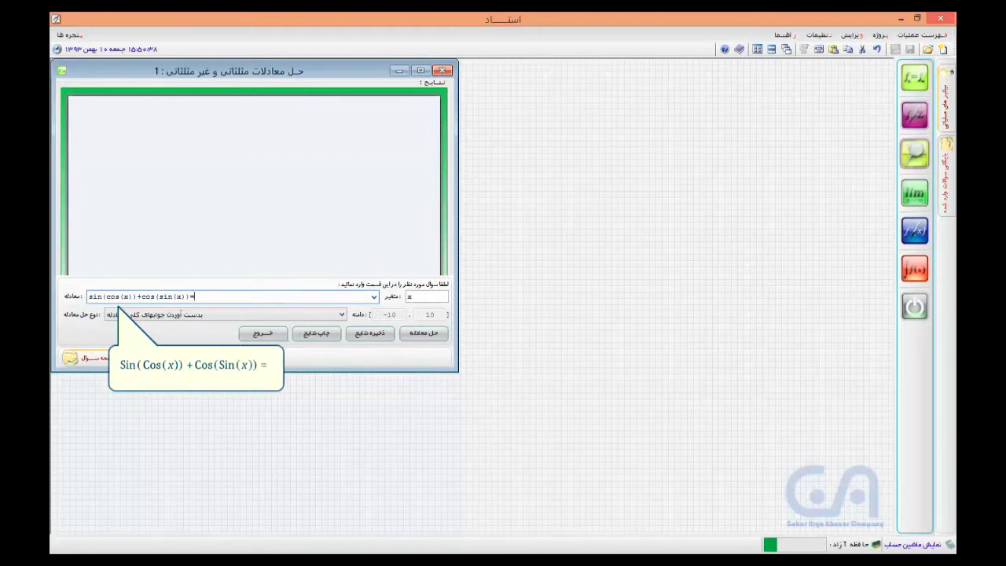
type("0")
key("Return")
left_click(421, 70)
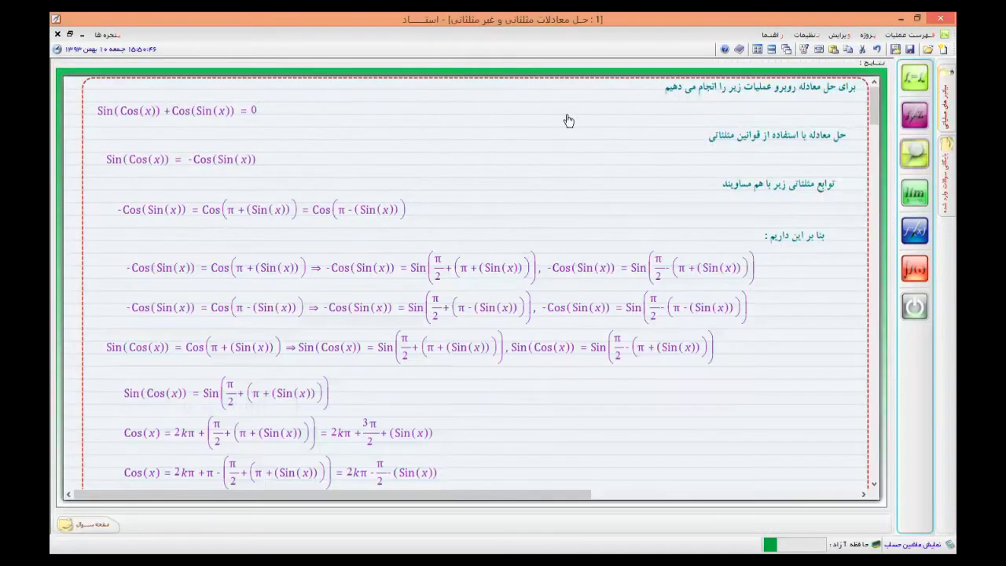
scroll(602, 105, "down", 10)
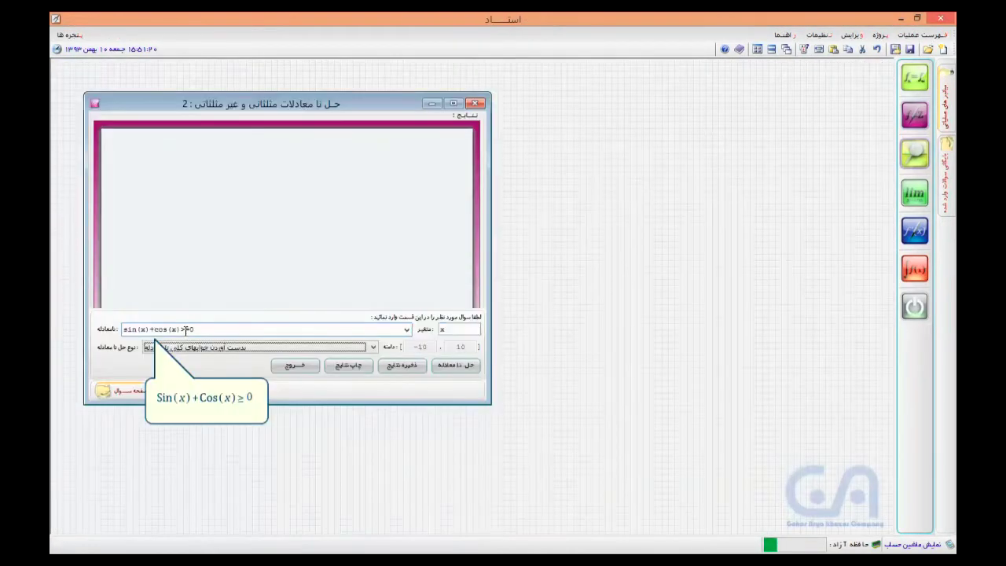
- Solve the inequality sin(x)+cos(x)>=0 over the interval 0 to Pi and enlarge the solution window
left_click(246, 348)
left_click(236, 365)
double_click(420, 346)
type("0")
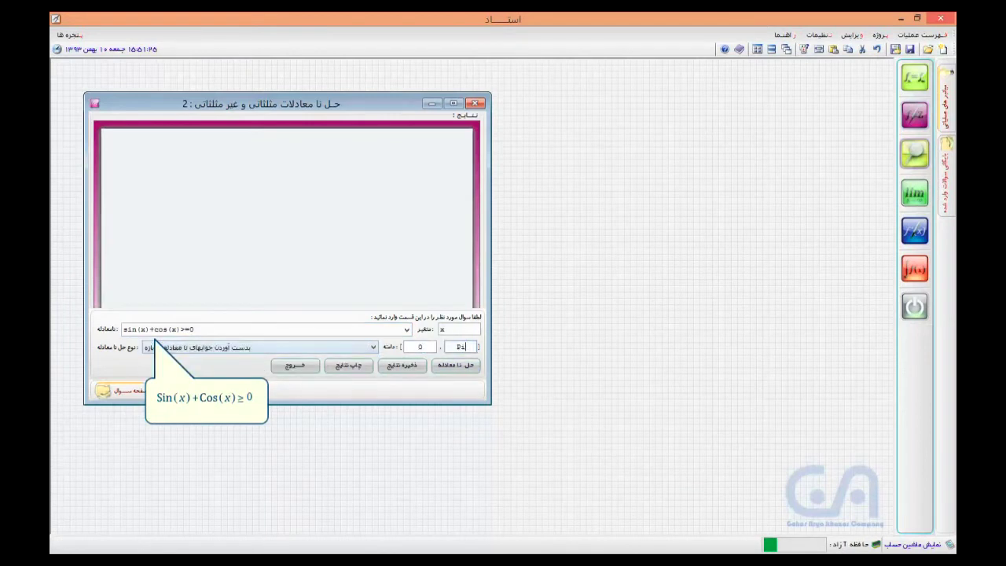
type("Pi")
left_click(456, 364)
left_click(453, 103)
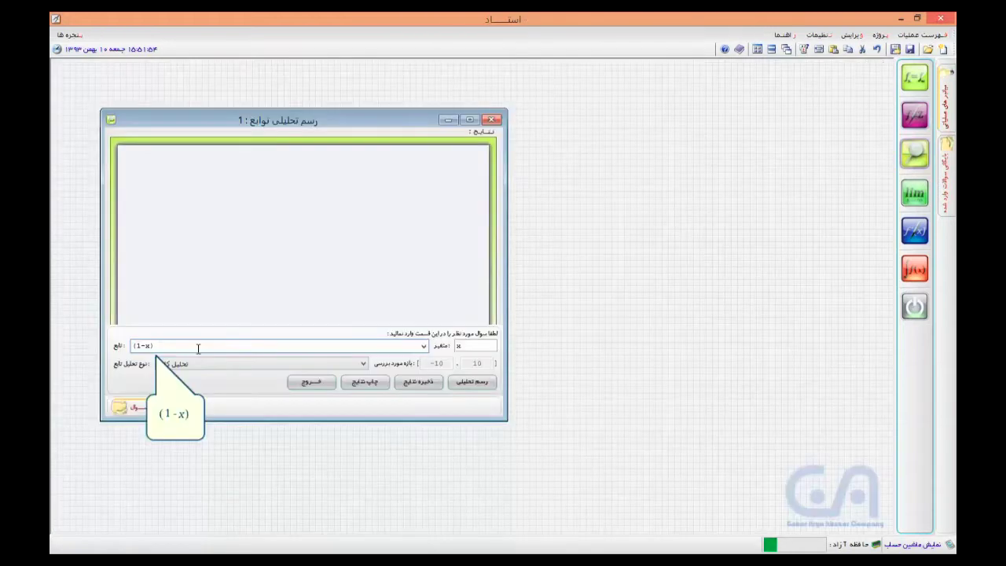
- Complete the function as (1-x)/(x^2-3), run its general analysis and enlarge the results window
type("/(x")
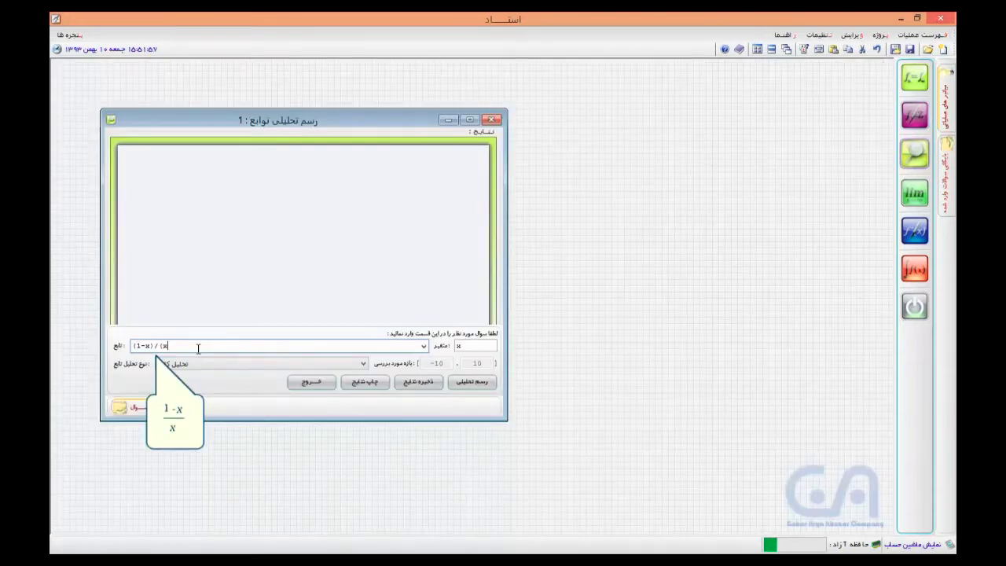
type("^2-3")
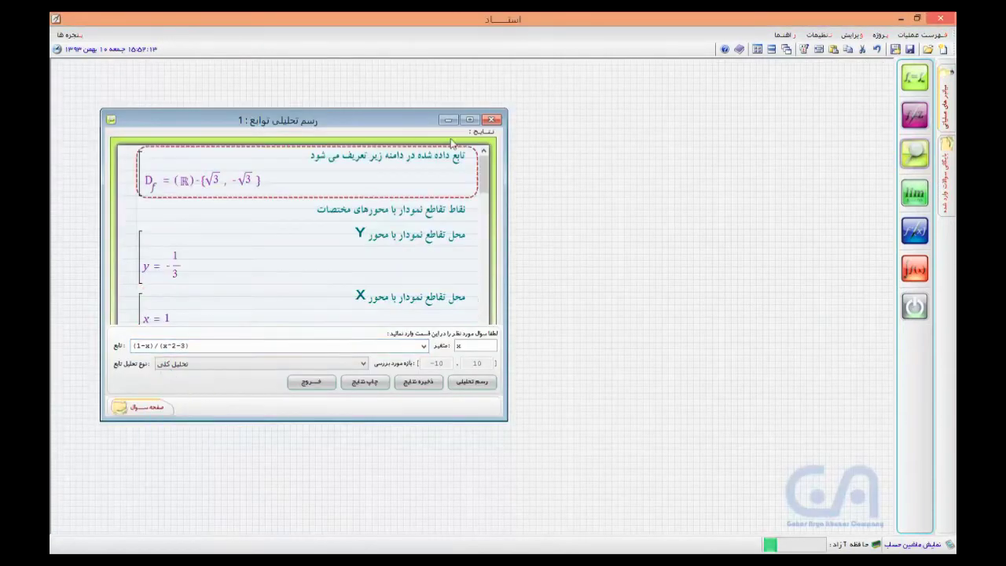
left_click(470, 120)
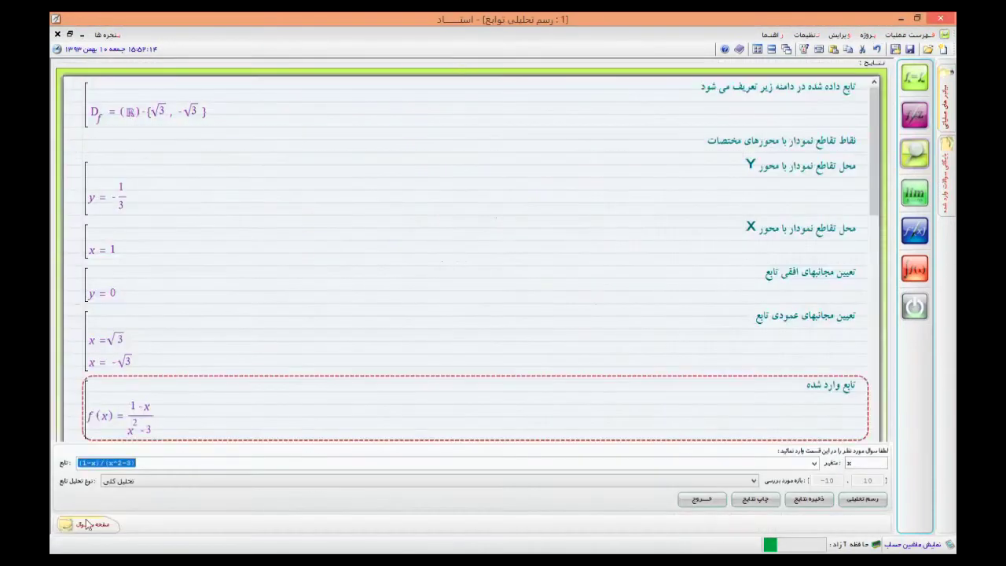
- Review the rational function's variation table and inflection points, and the worked derivative of Sin(x^Cos(x))
scroll(440, 166, "down", 10)
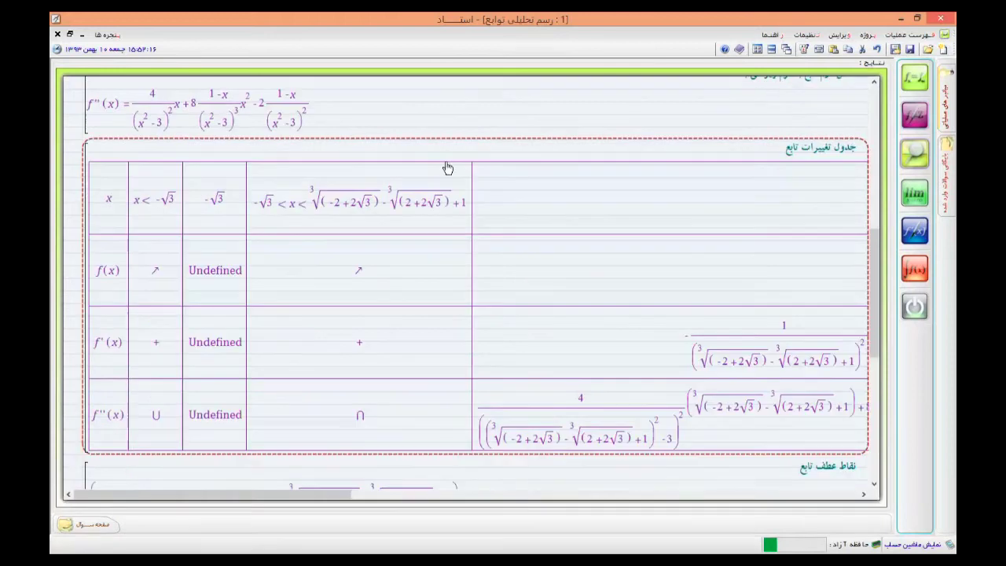
left_click_drag(342, 494, 377, 429)
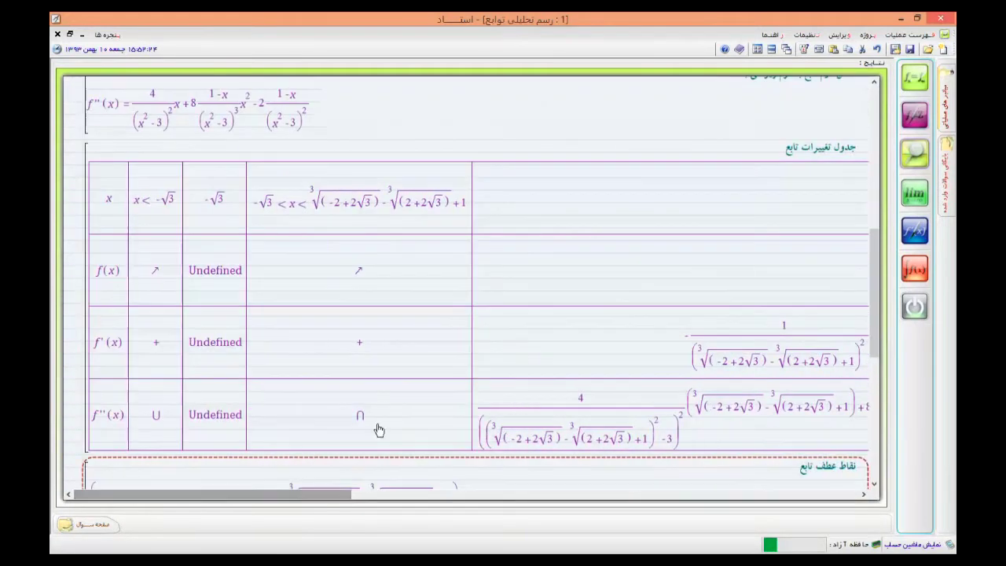
scroll(444, 309, "down", 5)
scroll(241, 360, "down", 3)
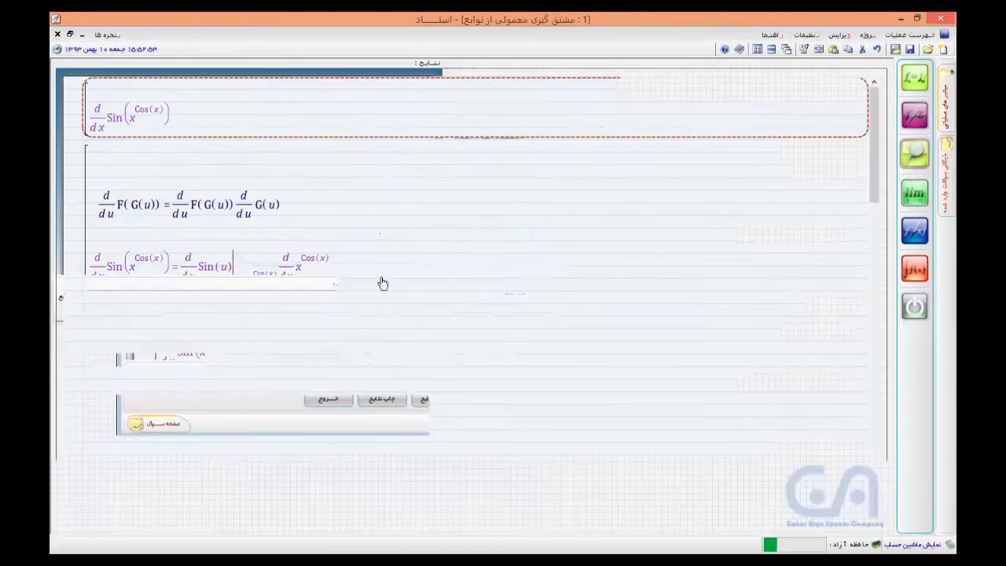
scroll(528, 302, "down", 15)
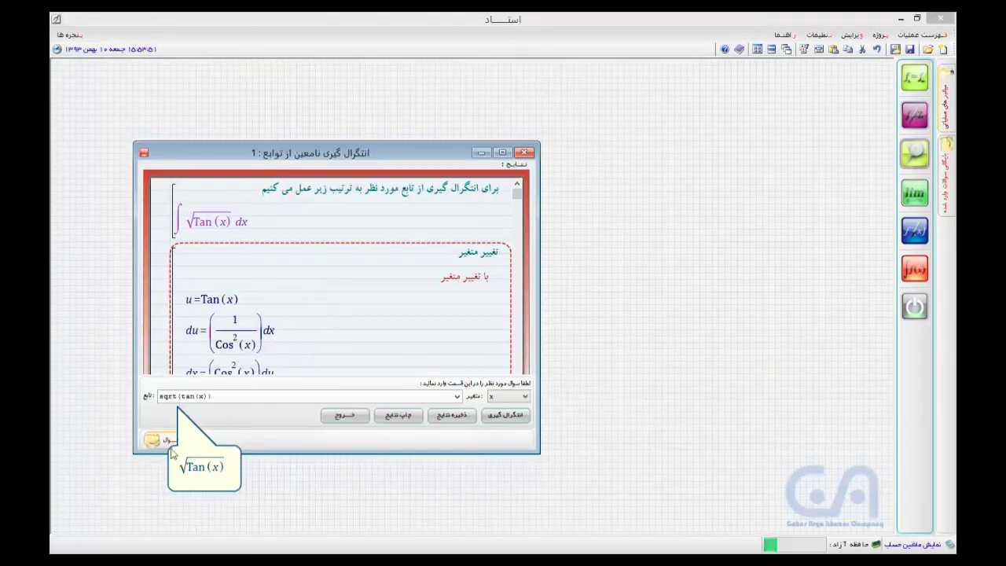
- Enlarge the window with the indefinite integral of sqrt(tan(x)) and read the worked solution through to the final answer
left_click(504, 153)
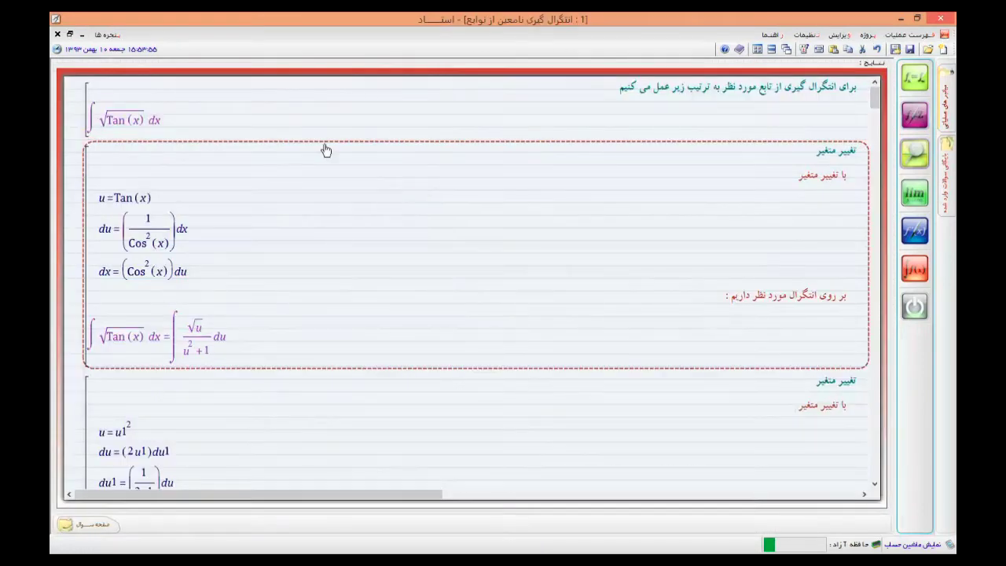
scroll(325, 149, "down", 12)
scroll(325, 149, "down", 15)
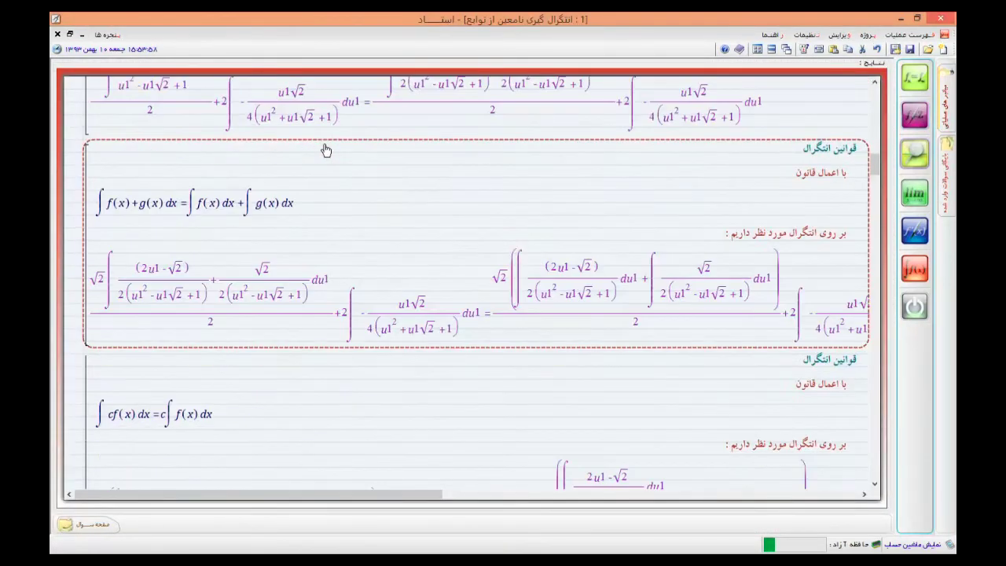
scroll(325, 150, "down", 15)
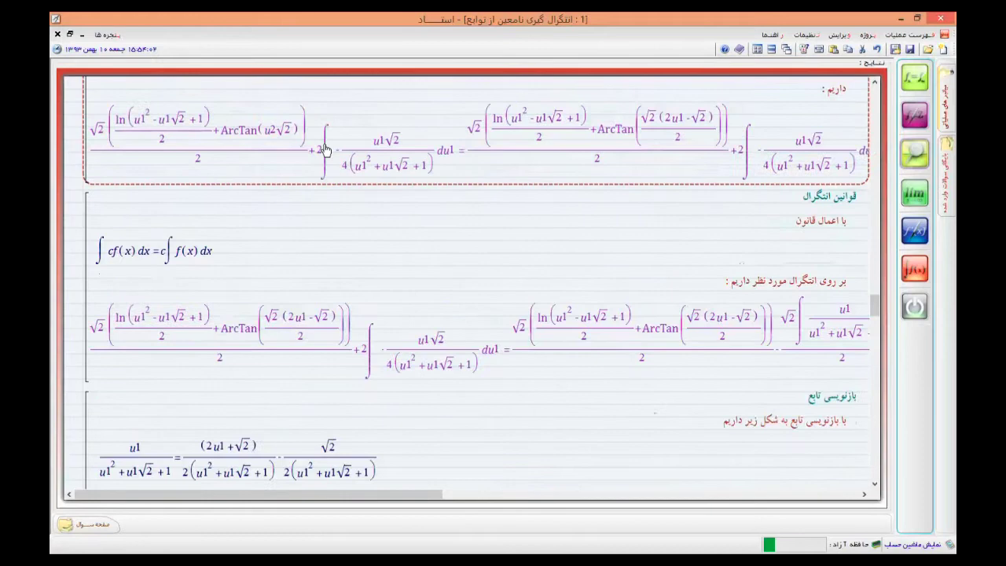
scroll(502, 228, "down", 5)
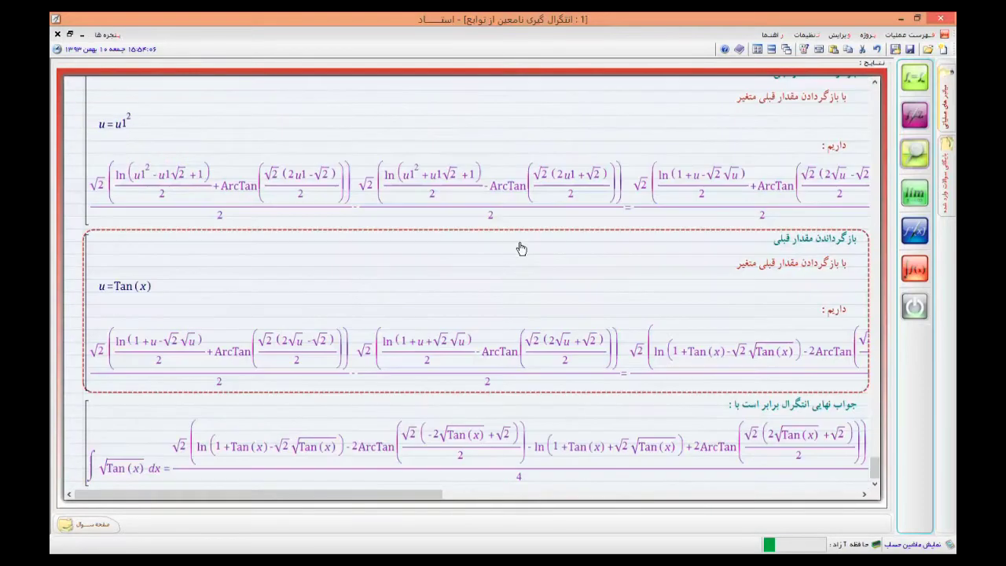
mouse_move(408, 494)
left_mouse_down()
mouse_move(555, 514)
mouse_move(409, 495)
left_mouse_up()
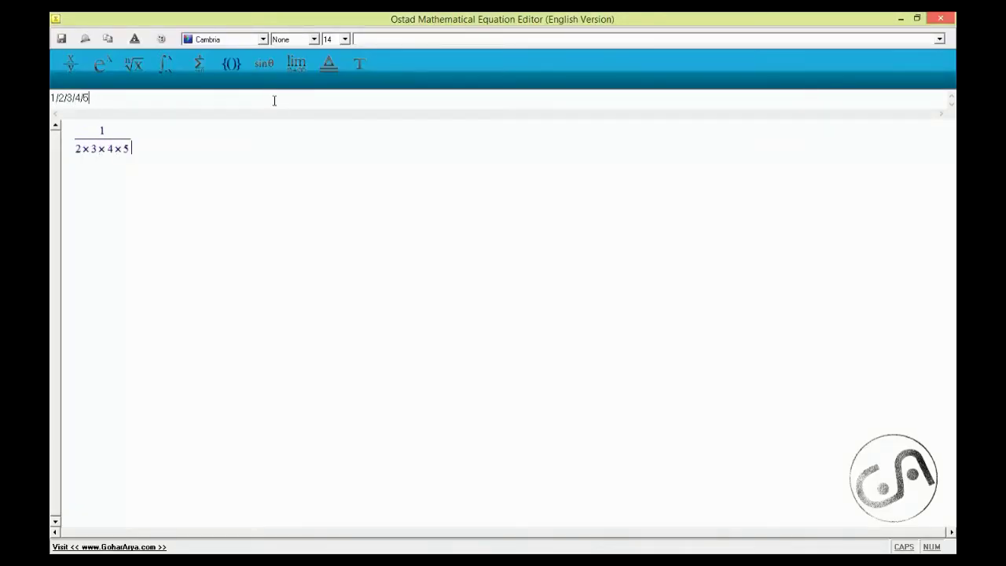
- In Ostad Mathematical Equation Editor, extend the expression 1/2/3/4/5 with +sin(x^(3/4
type("x")
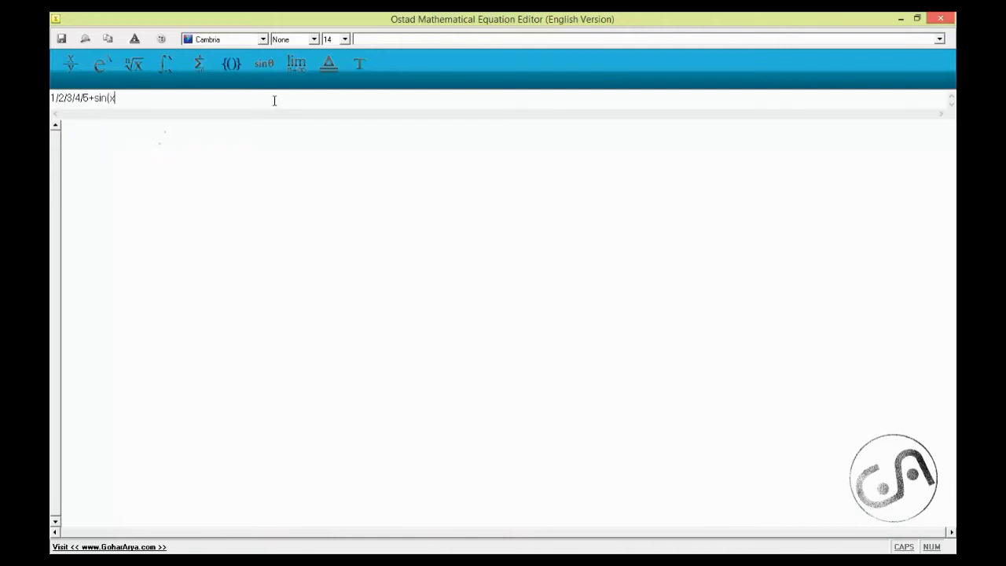
type("^(3/")
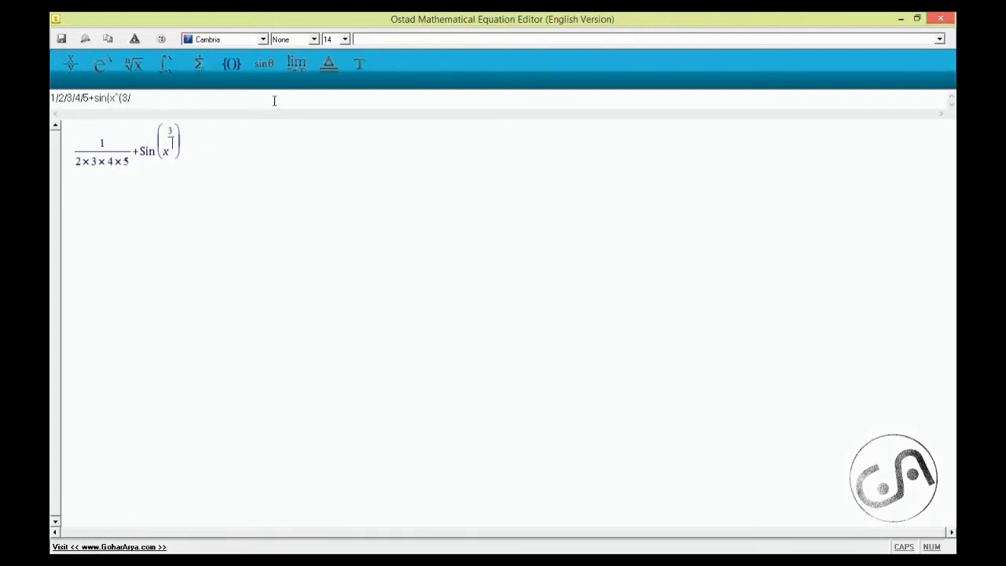
type("4")
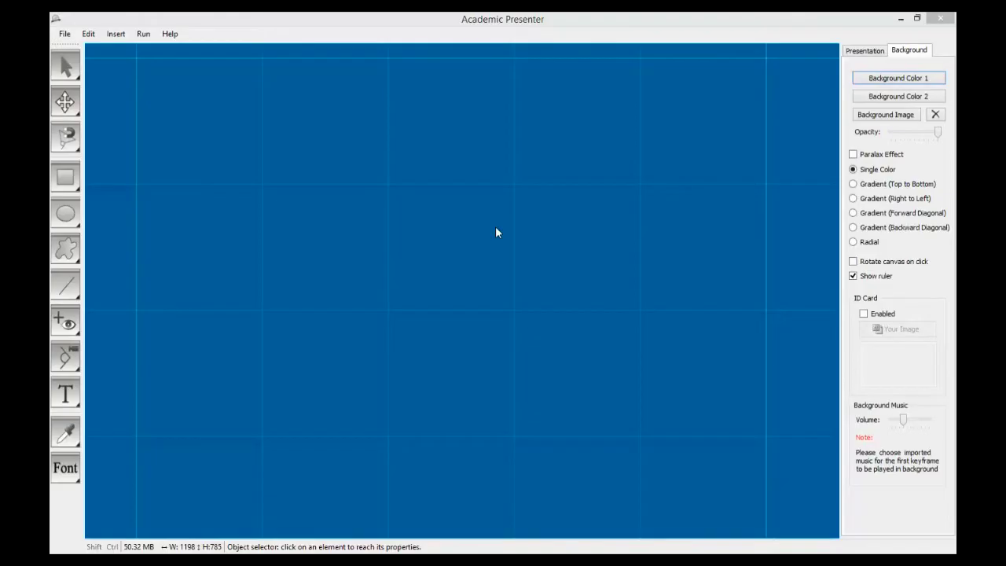
- In Academic Presenter, insert a new formula into the blank presentation
left_click(137, 24)
left_click(116, 35)
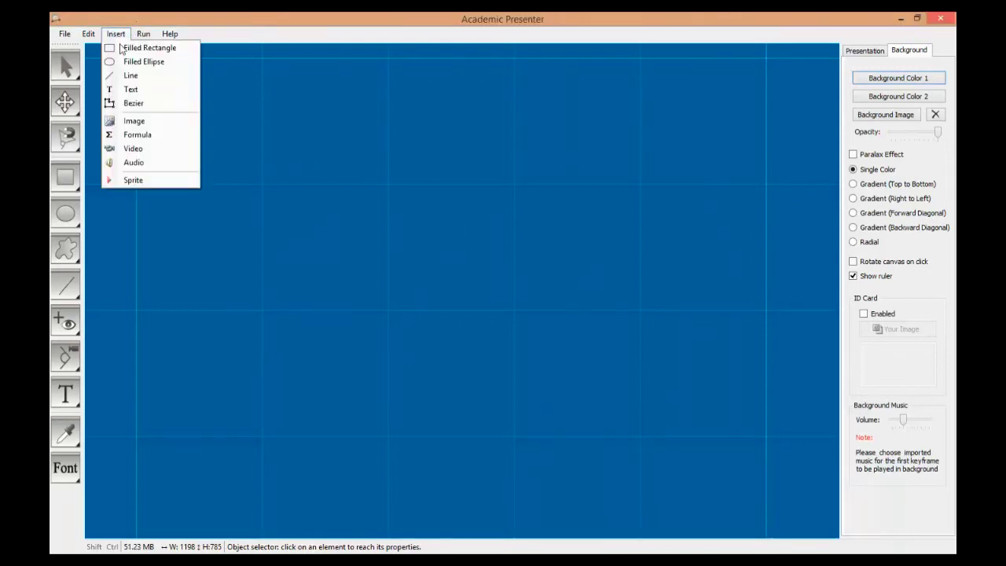
left_click(131, 135)
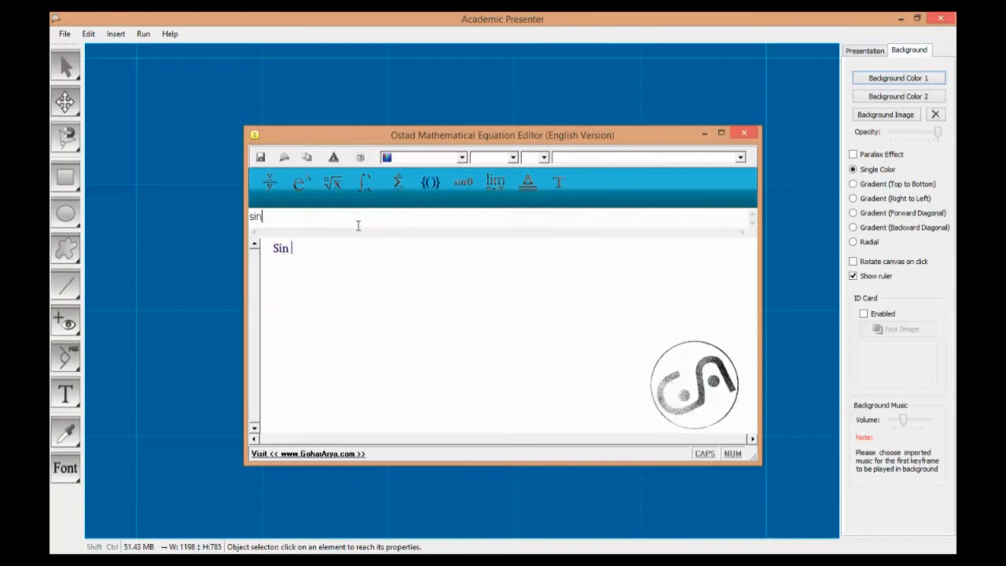
- Write the formula sin(x/2)^2+cos(x/2)^2=1+x^(3/2)+log(x/3)/log(10)+ in the equation editor
type("/")
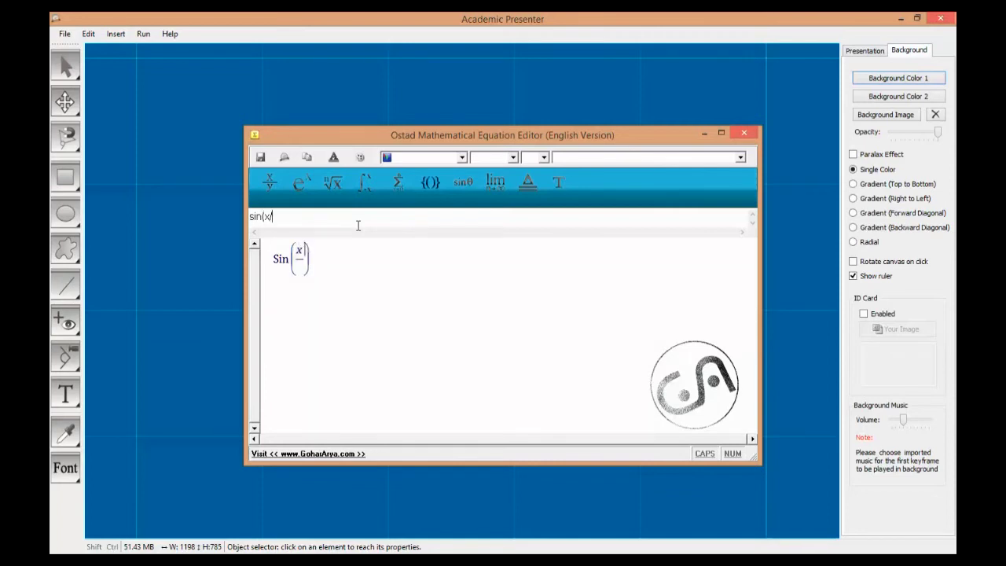
type("2)^2")
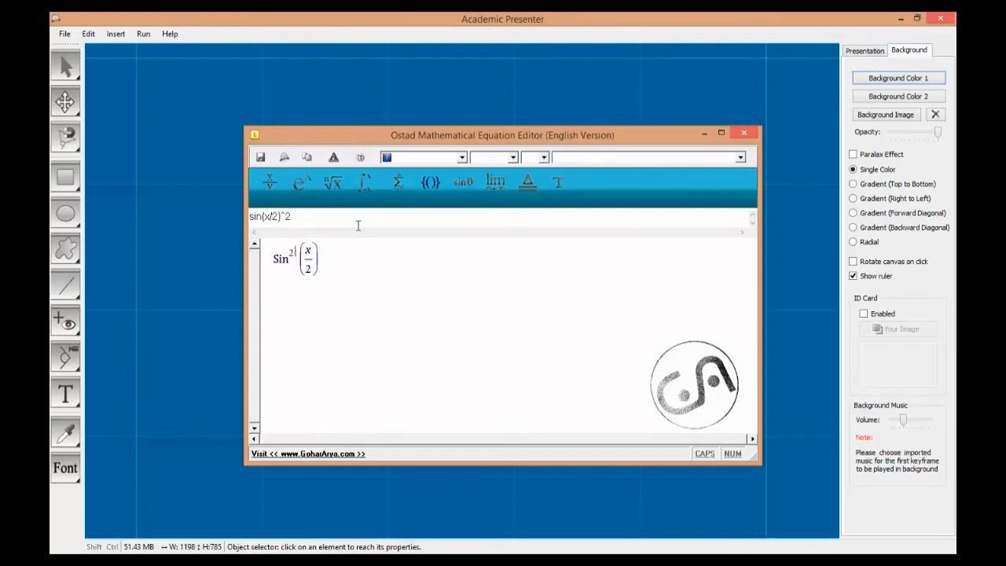
type("+cos")
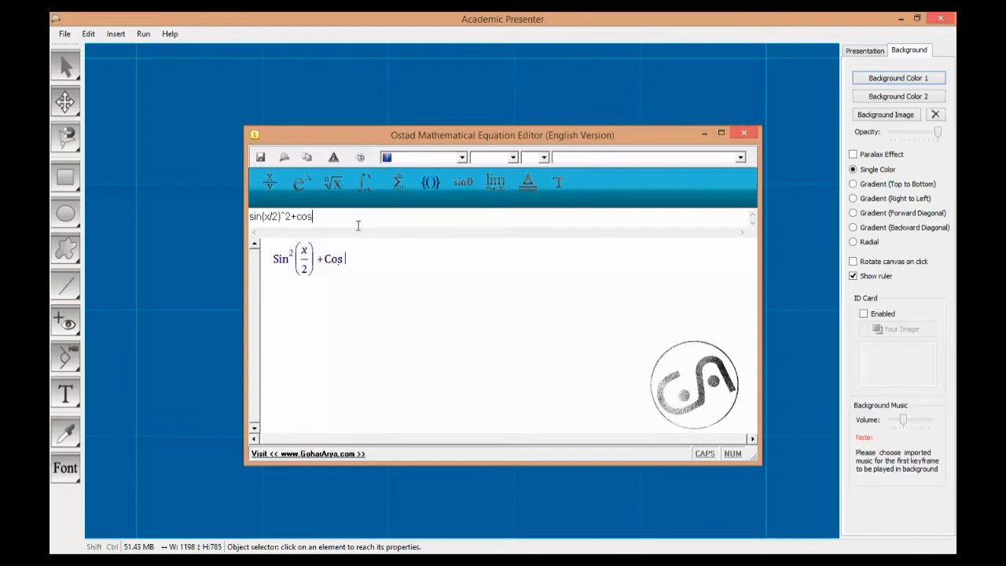
type("(x/")
type("^2+")
- Add the sample derivative fraction dy/dx and the sample exponential e^(-itθ) to the formula
left_click(269, 181)
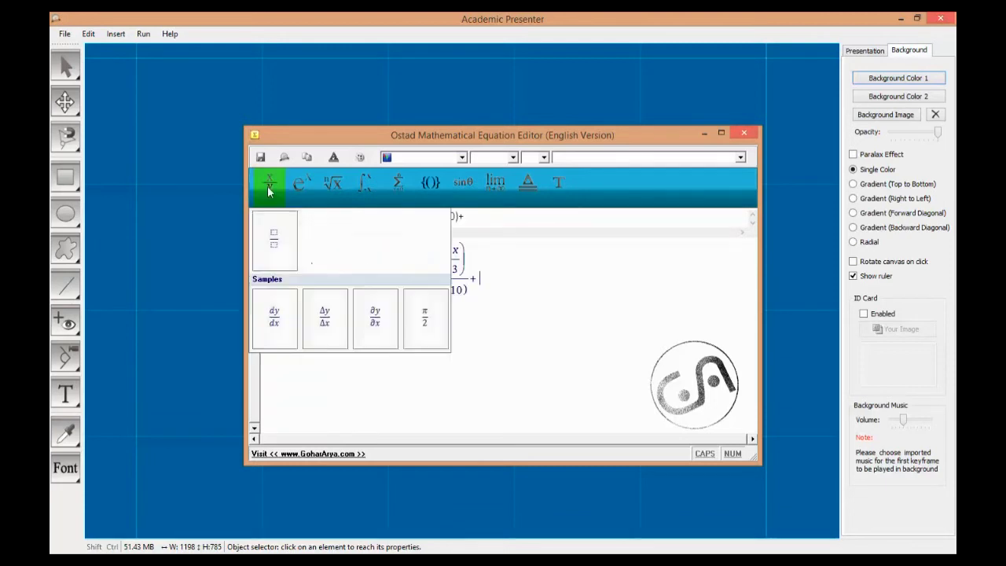
left_click(293, 336)
left_click(306, 197)
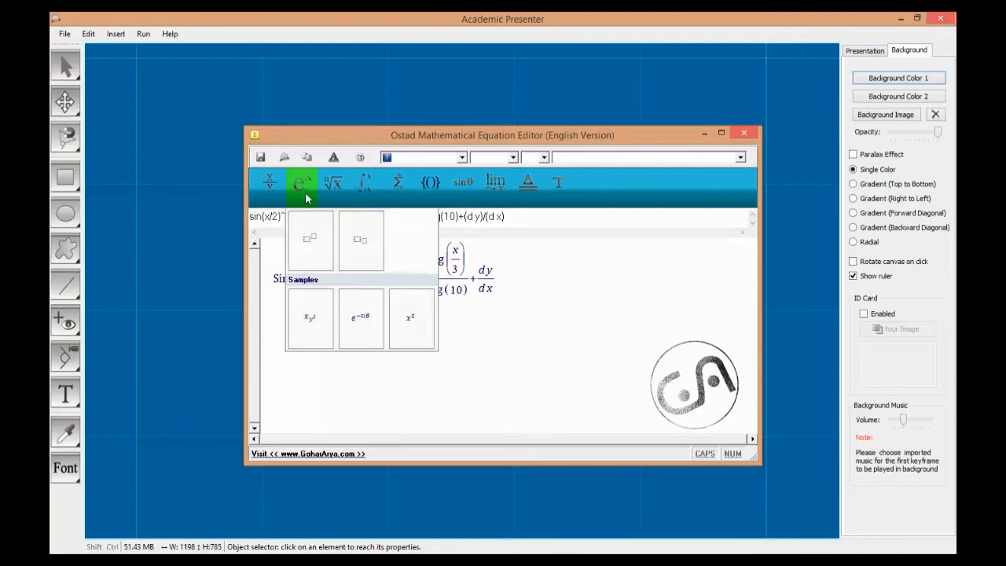
left_click(360, 319)
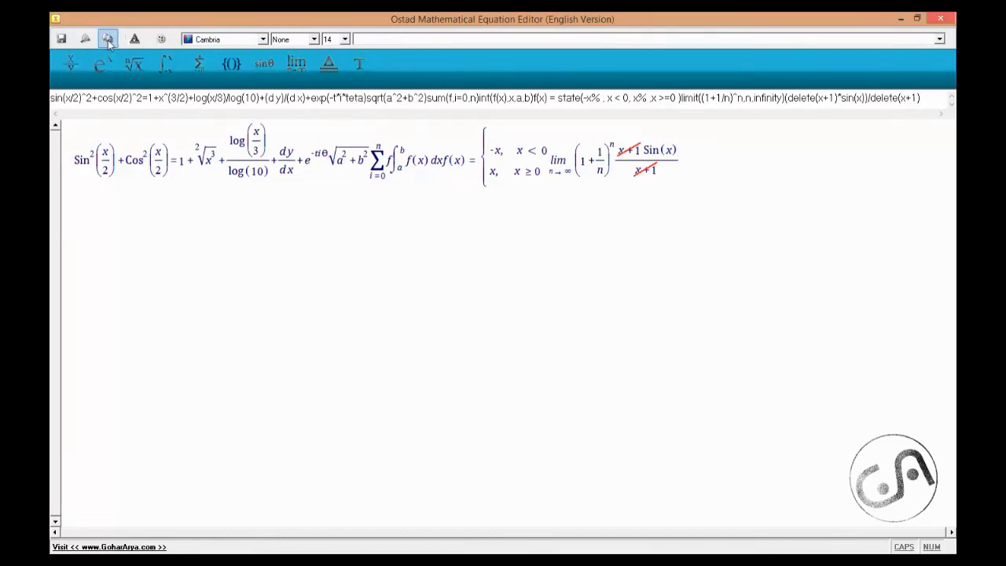
- Set the formula's text color to black and its background color to blue
left_click(134, 39)
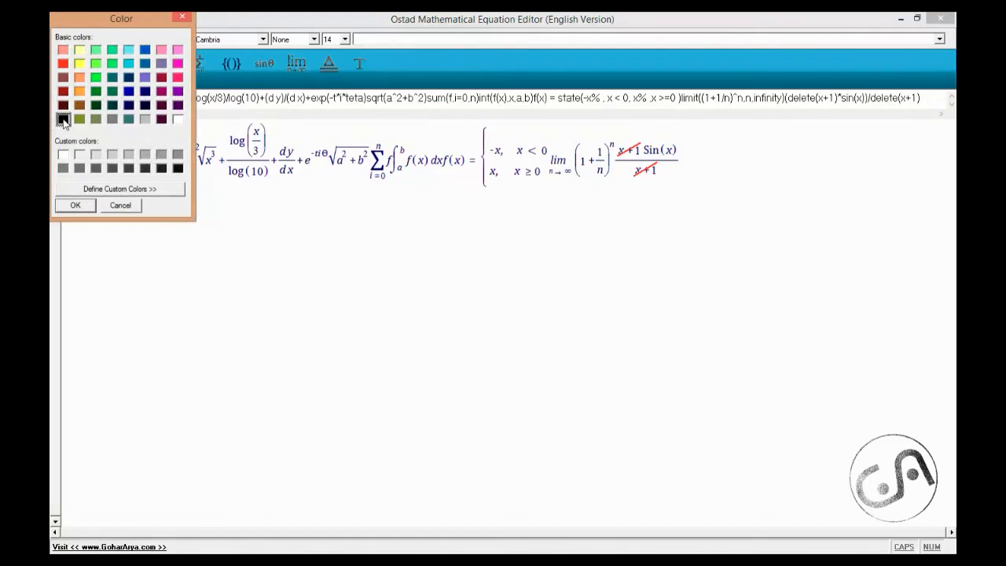
left_click(88, 205)
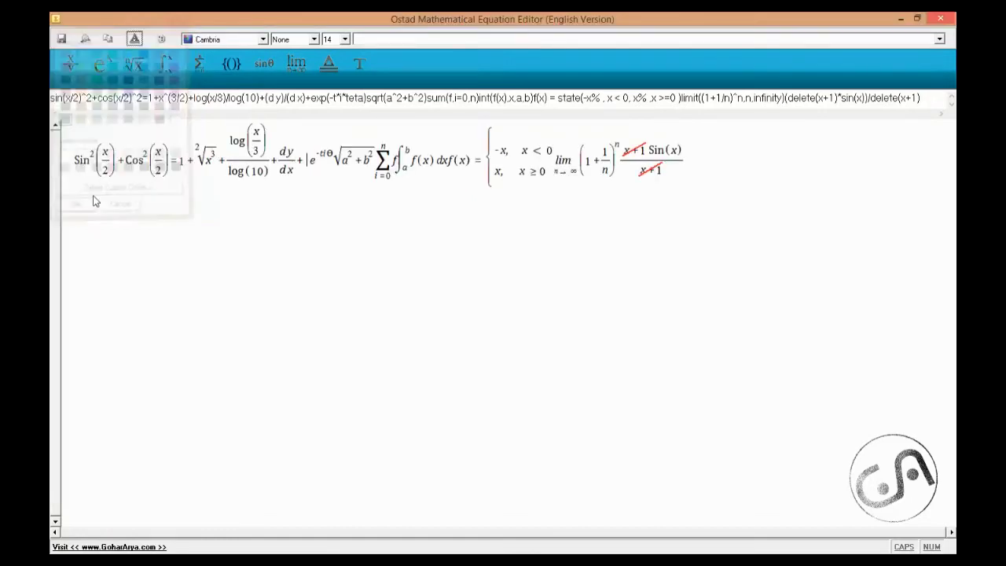
left_click(160, 39)
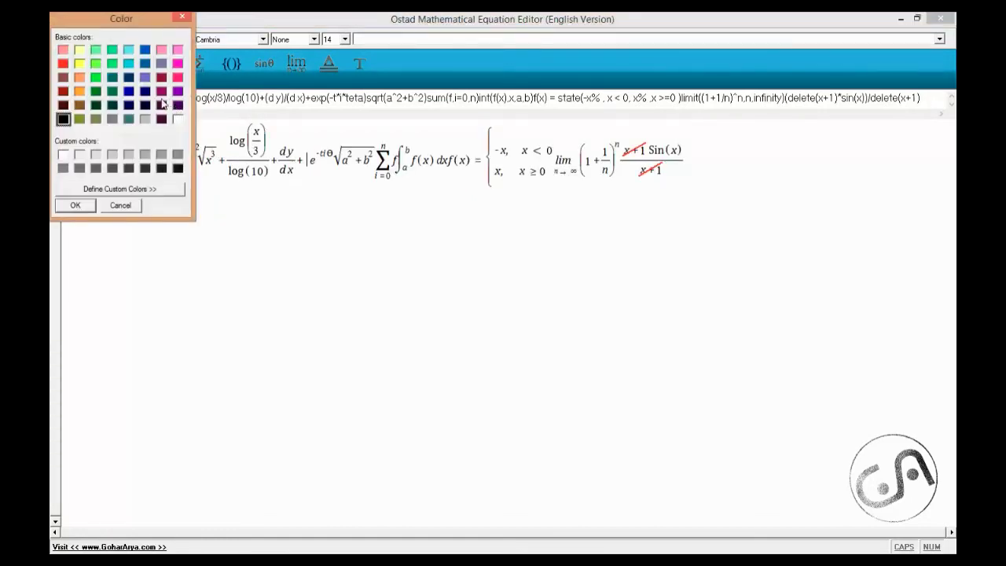
left_click(76, 205)
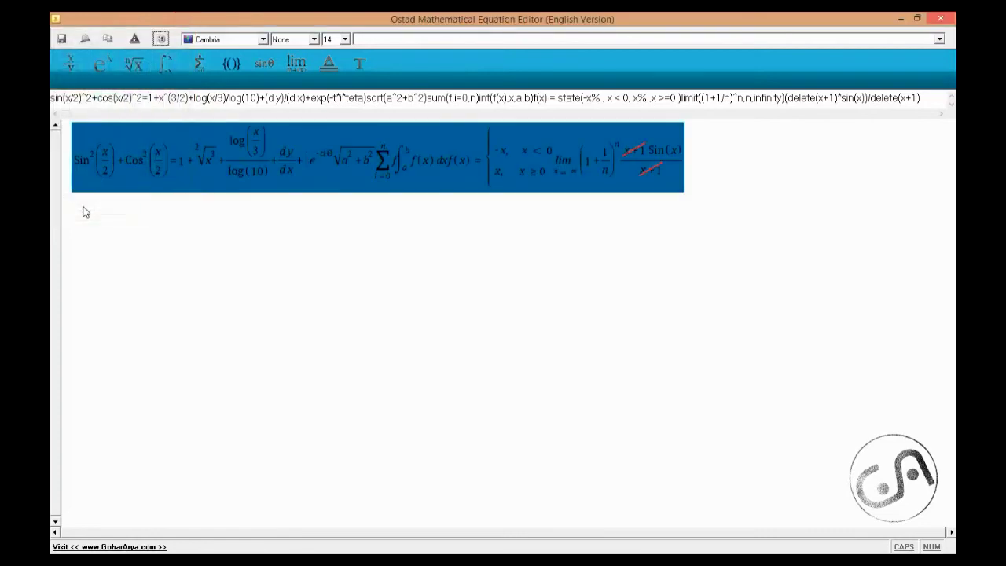
- Enlarge the formula's font, trying size 22 and settling on 76, and set its style to Bold
left_click(344, 39)
left_click(328, 134)
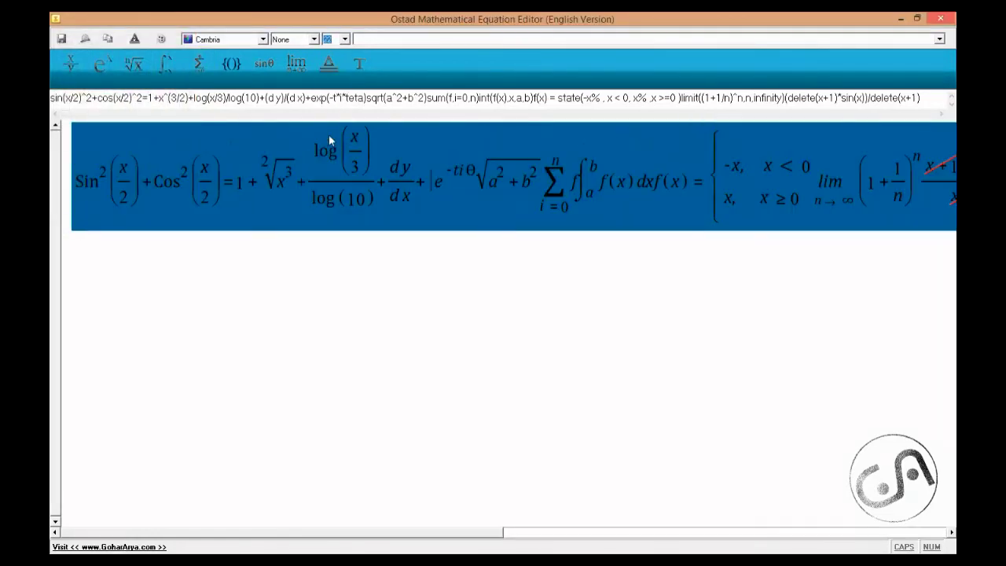
left_click(344, 39)
left_click_drag(346, 91, 341, 130)
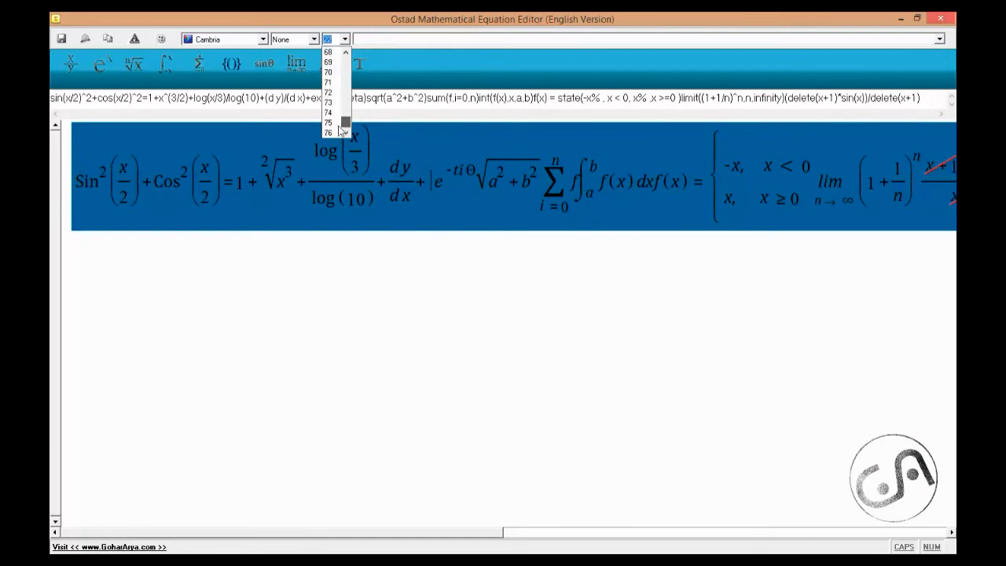
left_click(329, 132)
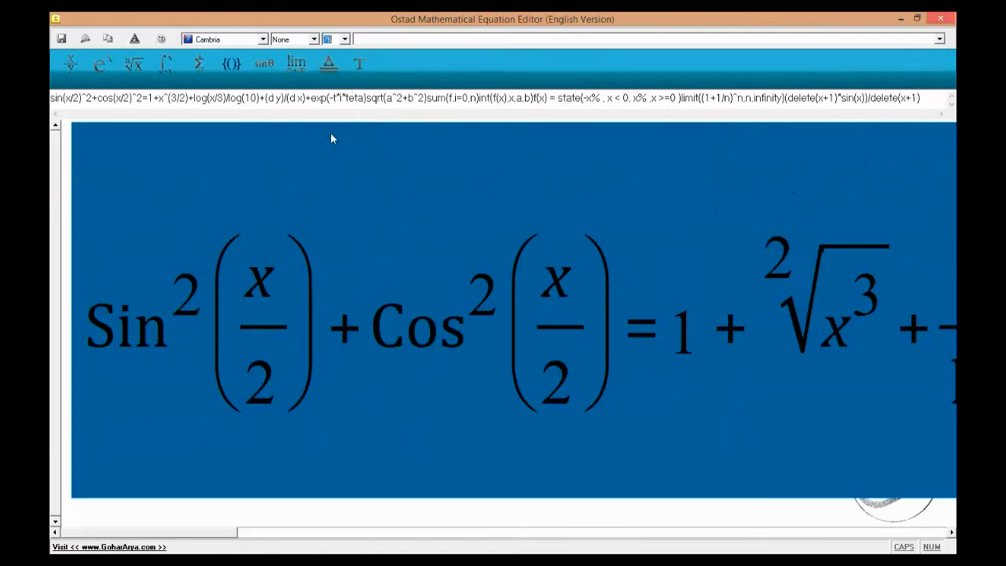
left_click(314, 40)
left_click(305, 66)
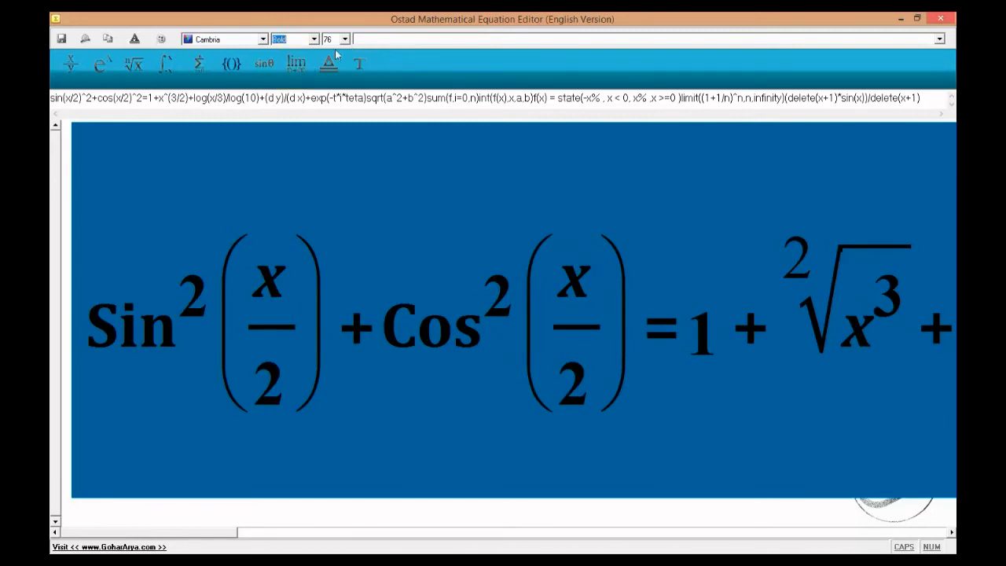
- Insert the finished formula into Academic Presenter as an image about 516 wide and 108 high near the middle of the canvas
left_click(87, 41)
left_click_drag(364, 234, 690, 300)
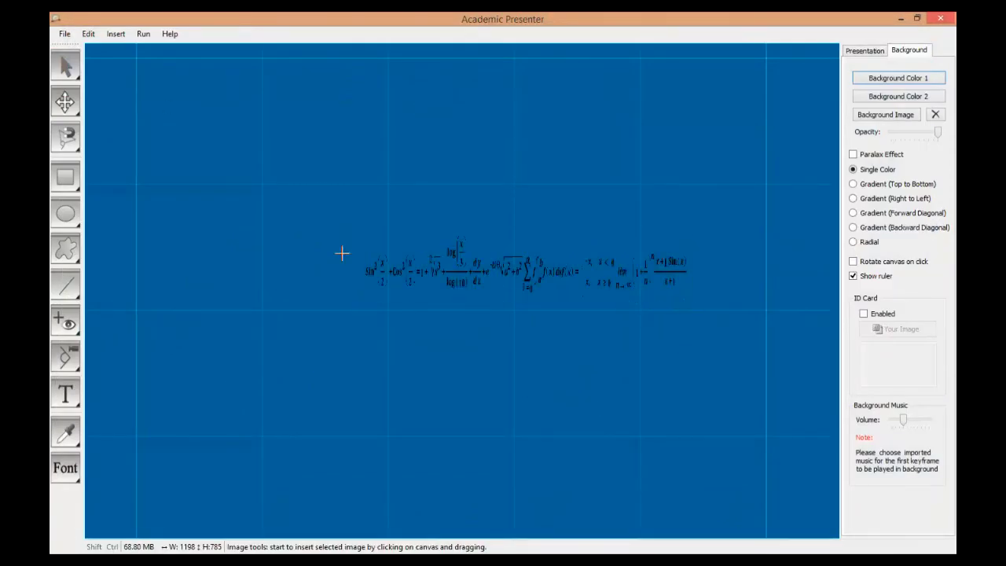
key("Escape")
- Reset the aspect ratio of the inserted formula image
left_click(480, 272)
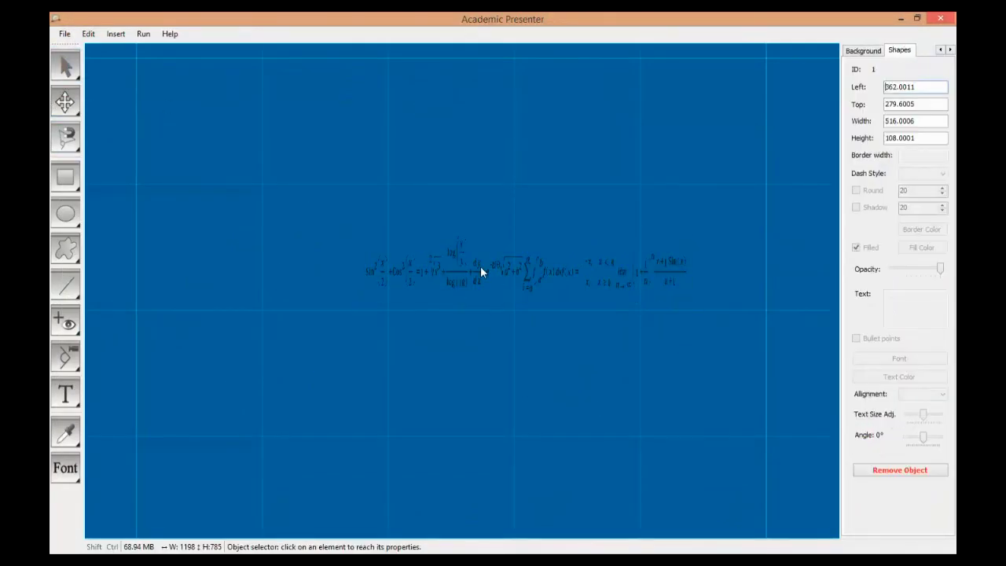
left_click(88, 34)
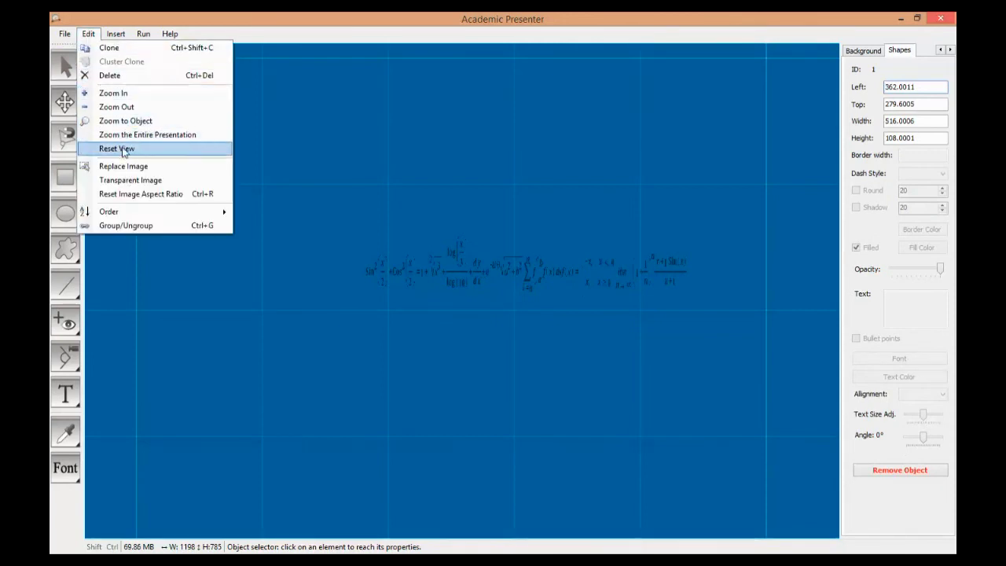
left_click(116, 194)
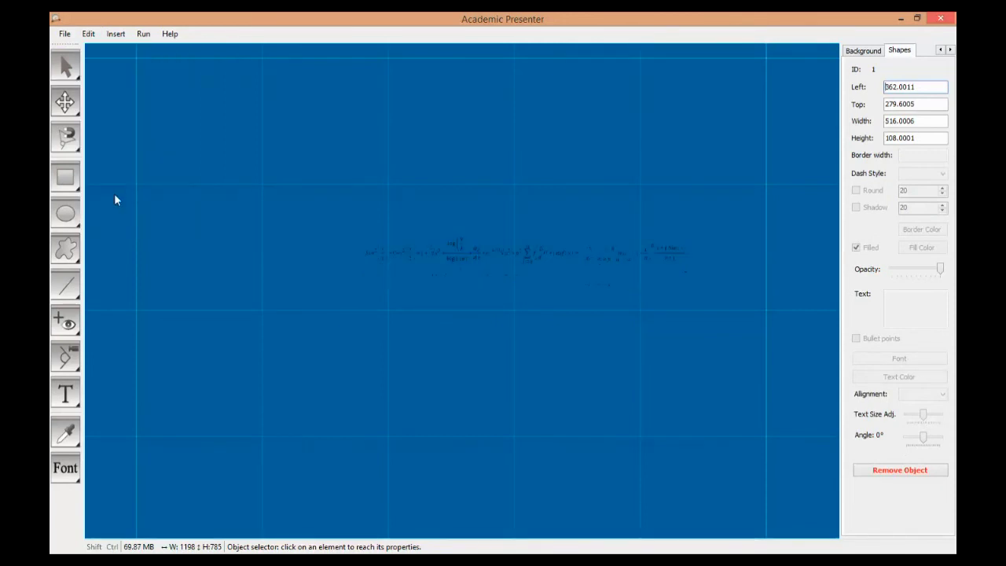
left_click(218, 187)
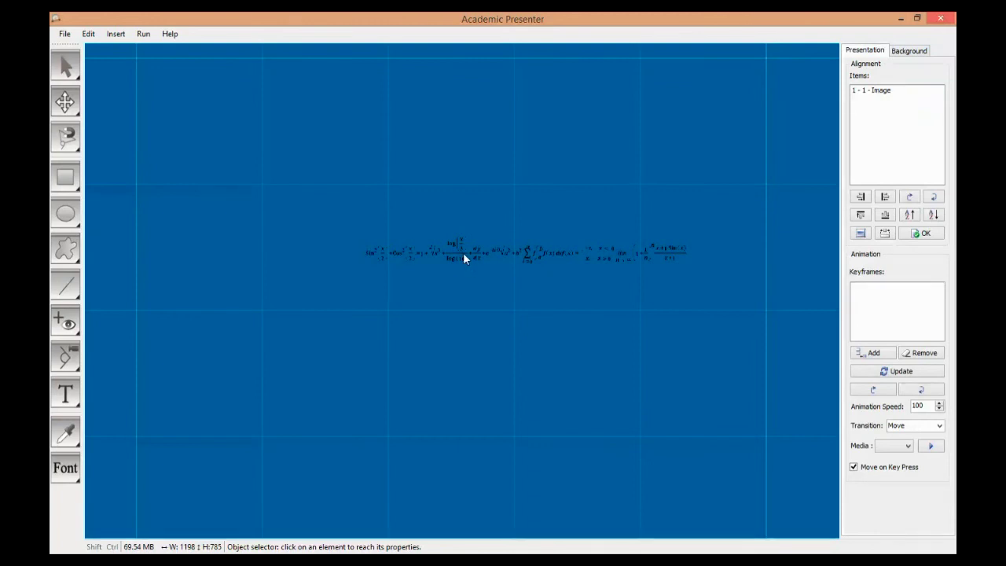
- Draw a filled rectangle just above the start of the formula and move it down to overlap the formula
scroll(464, 254, "up", 8)
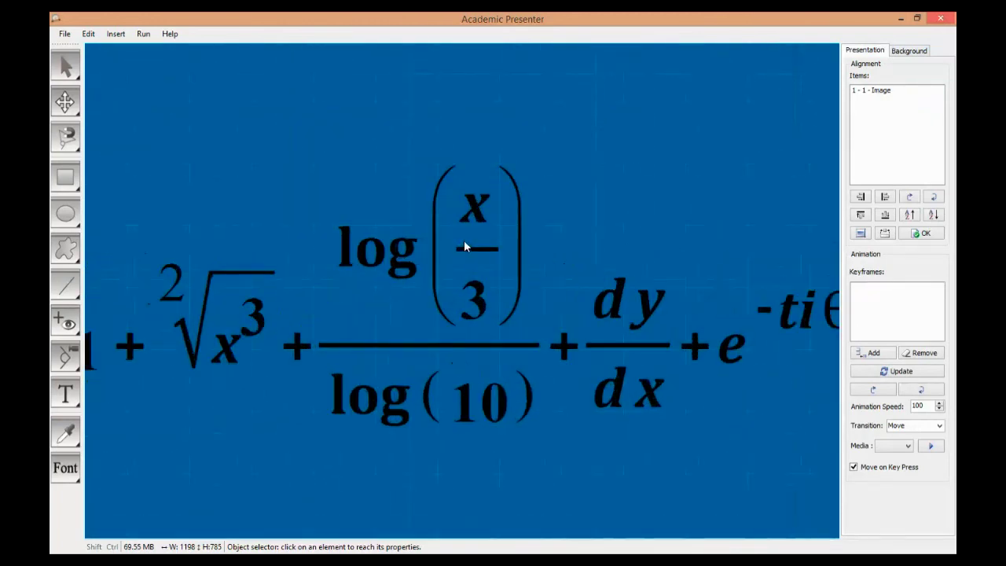
scroll(464, 246, "down", 10)
left_click(65, 177)
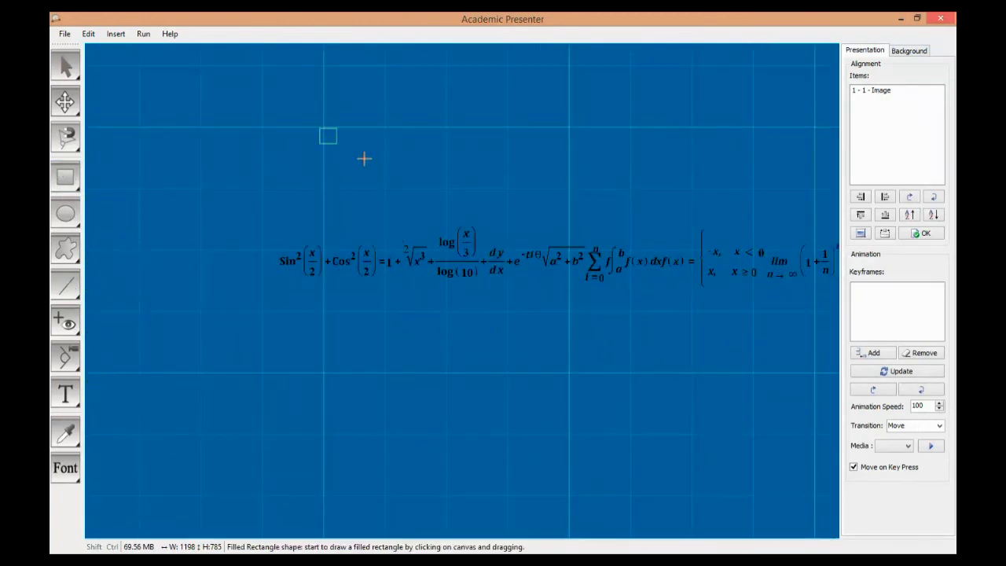
left_click_drag(364, 159, 457, 206)
left_click(65, 102)
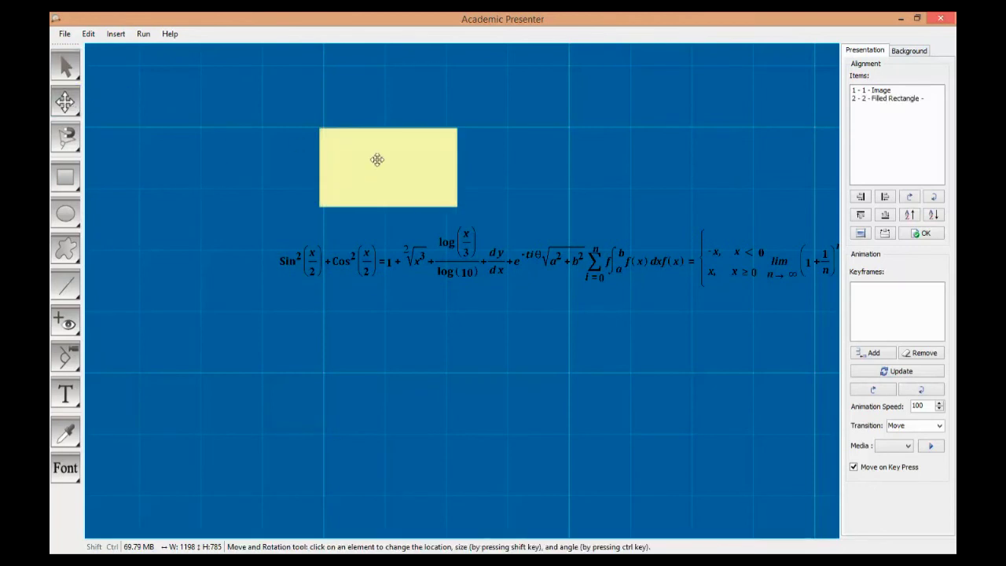
left_click_drag(377, 160, 362, 204)
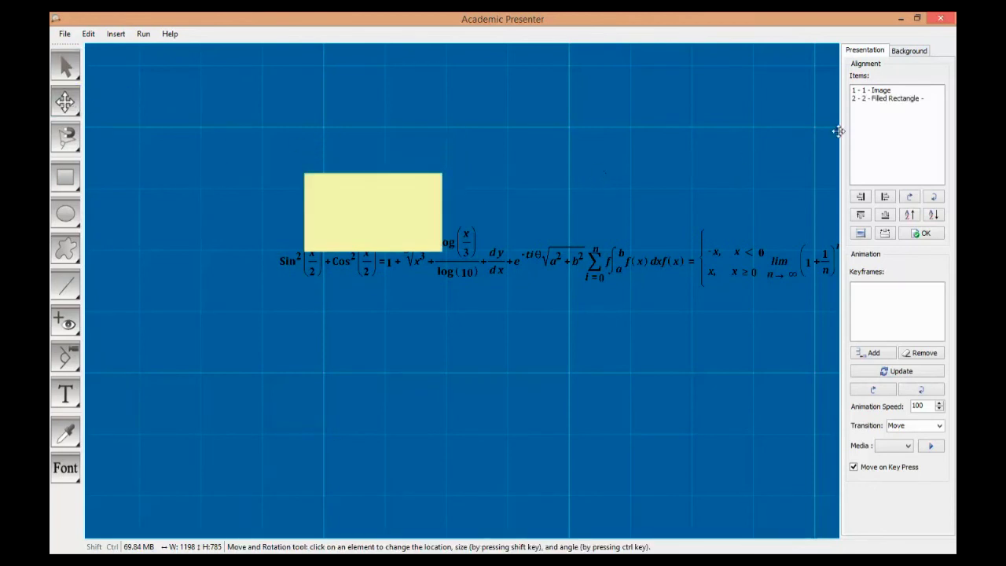
- Order the filled rectangle behind the formula image and shift the formula so its log fraction lies over the rectangle
left_click(882, 99)
left_click(914, 200)
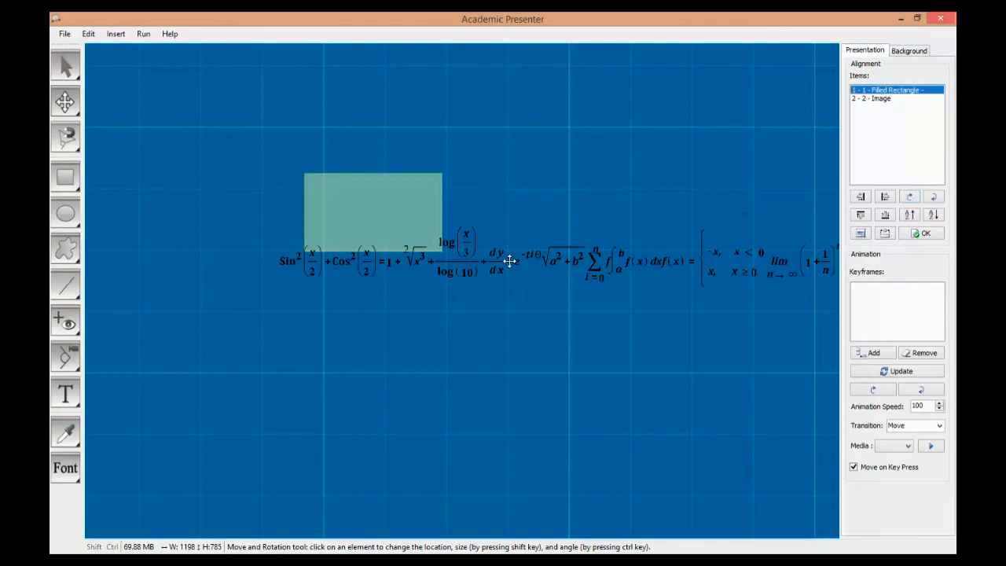
left_click_drag(554, 260, 510, 227)
scroll(440, 194, "up", 2)
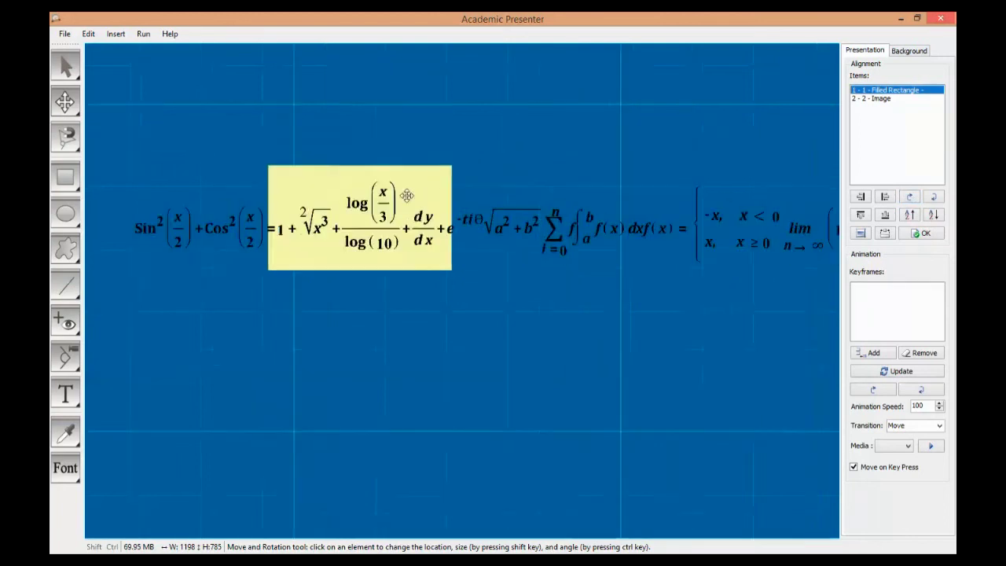